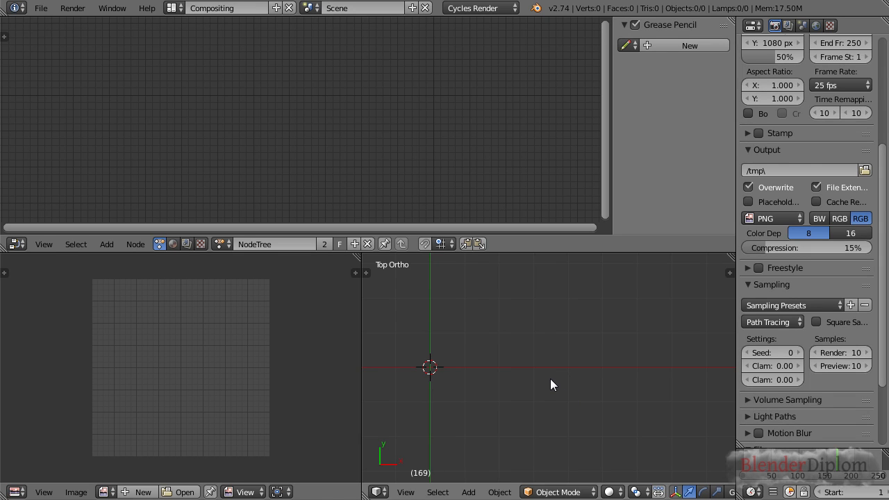
Add a text object at the 3D cursor in the top view
middle_drag(549, 396, 551, 351)
key(KP_7)
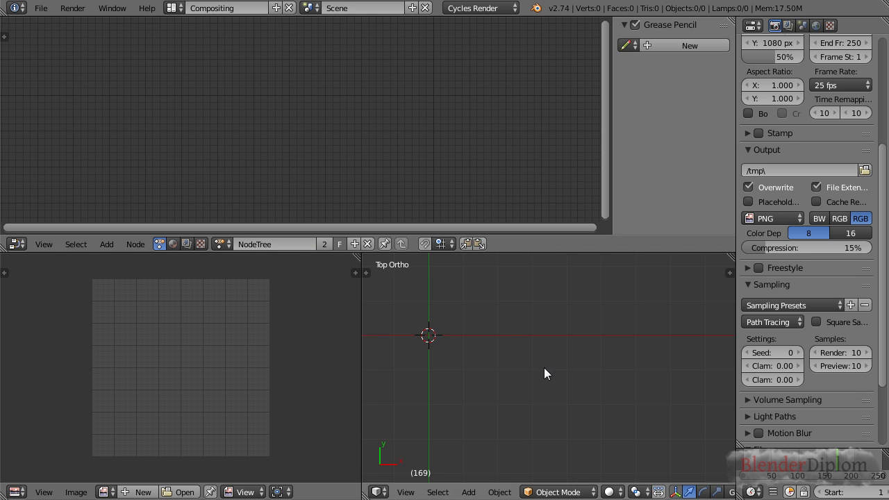
key(shift+a)
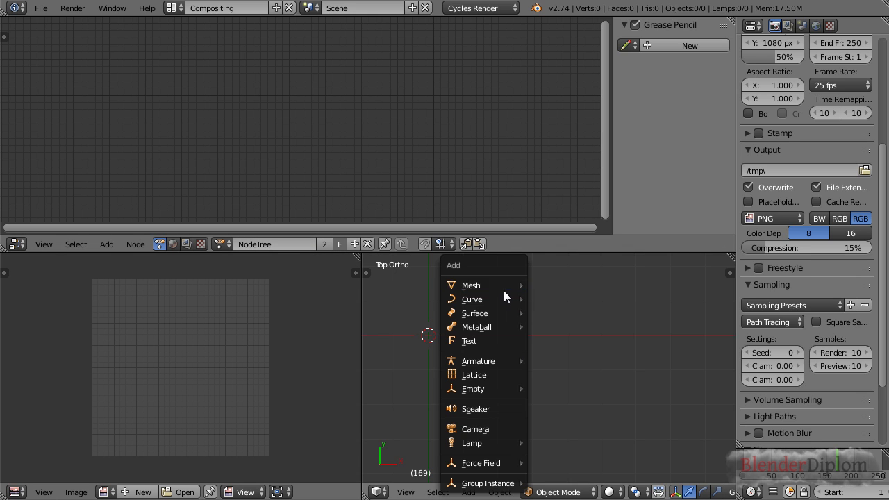
click(479, 341)
Add a Random Number node to the empty node tree
middle_drag(303, 95, 313, 104)
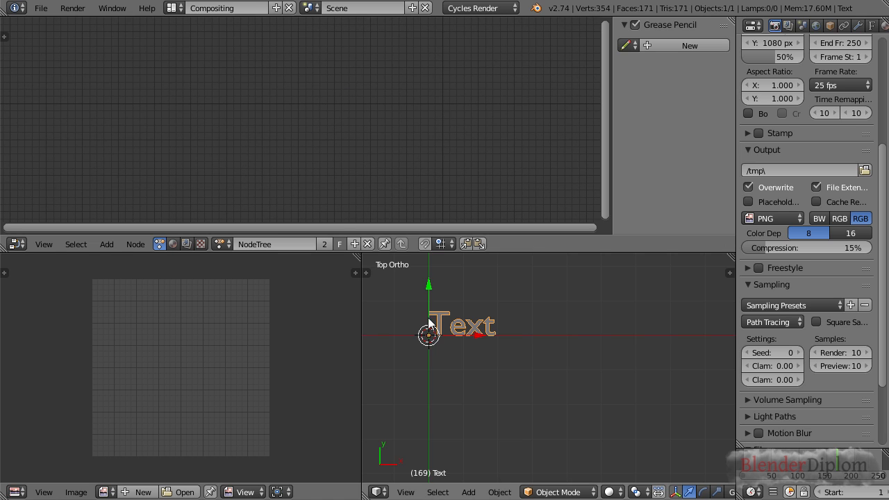
shift+middle_drag(436, 325, 437, 361)
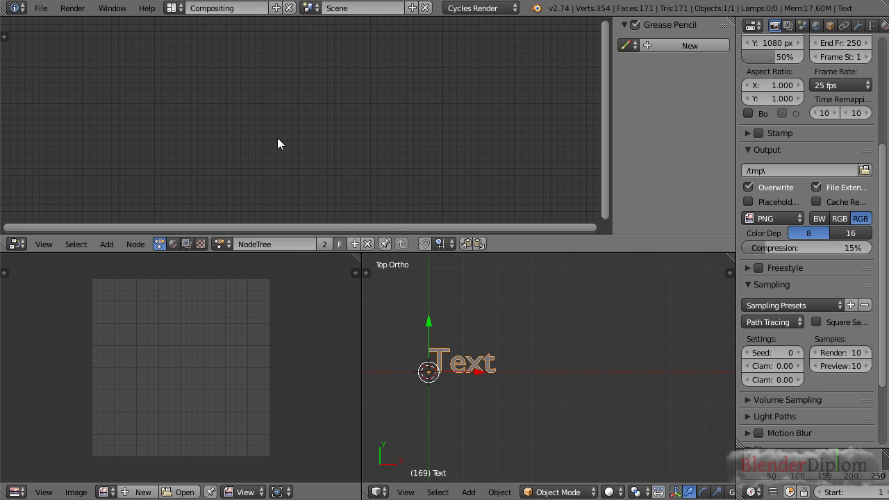
key(shift+a)
mouse_move(276, 111)
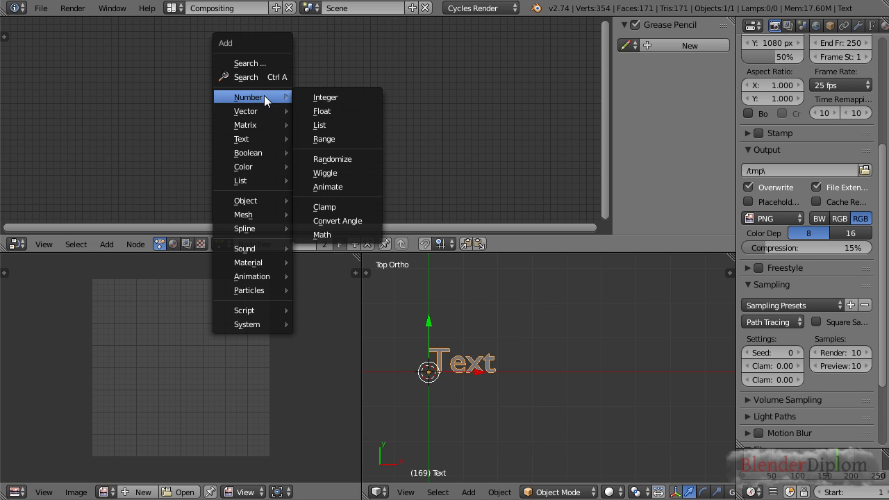
click(345, 159)
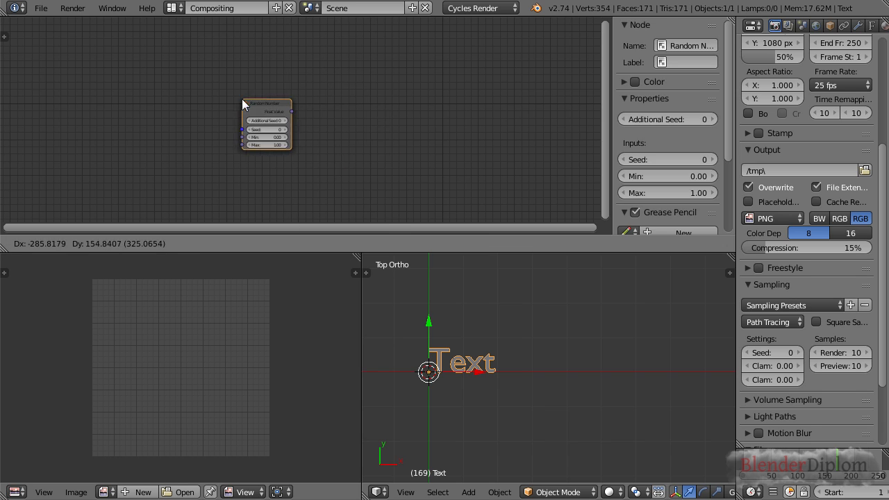
click(201, 94)
Add a Text Output node beside the Random Number node and assign the selected text object to it
key(shift+a)
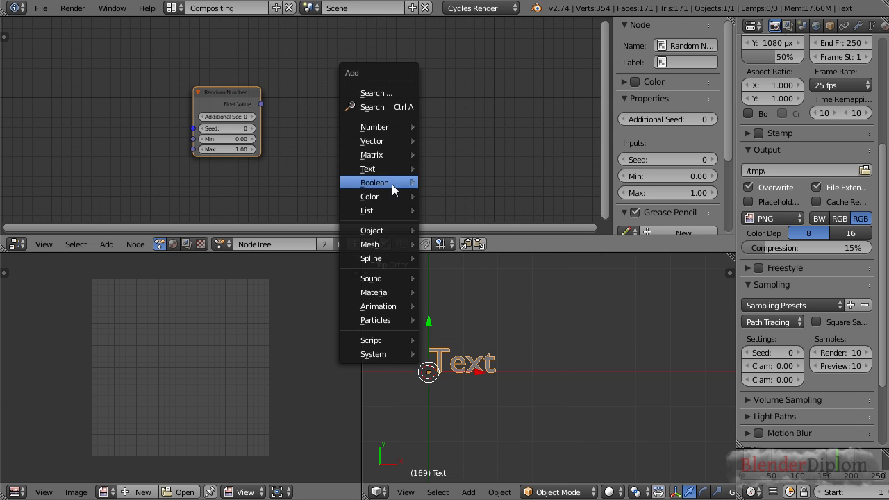
mouse_move(389, 168)
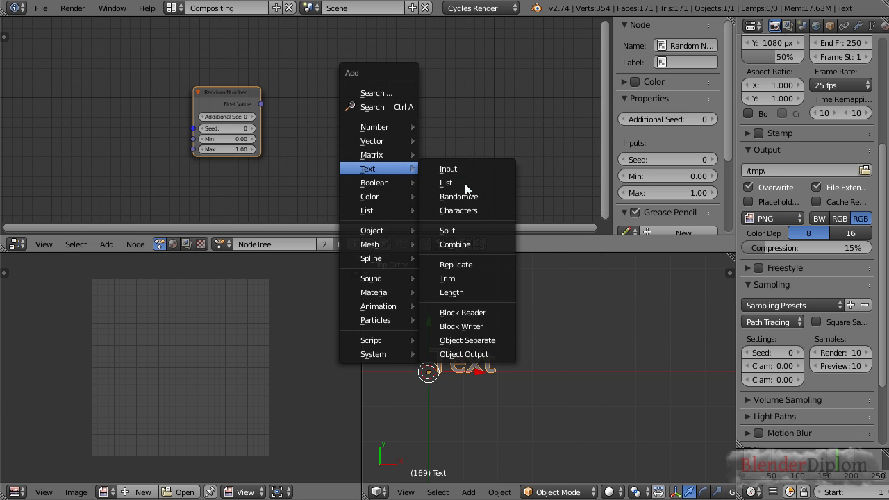
click(487, 354)
click(381, 75)
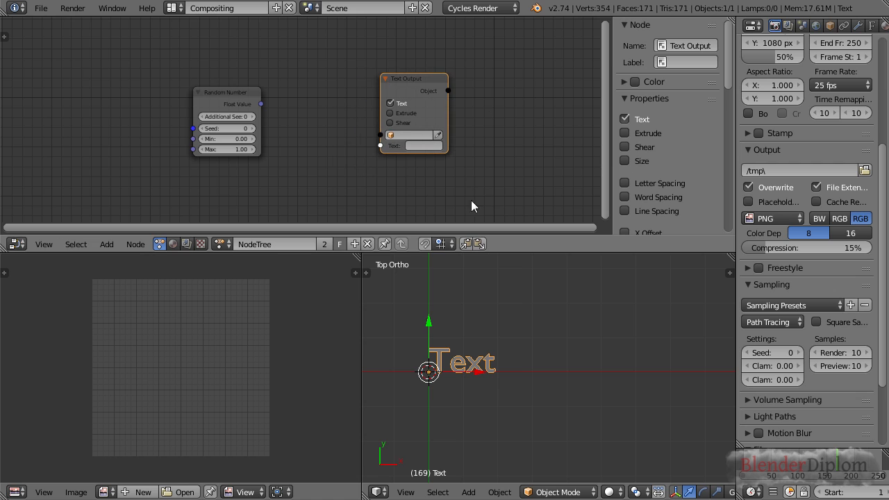
click(439, 135)
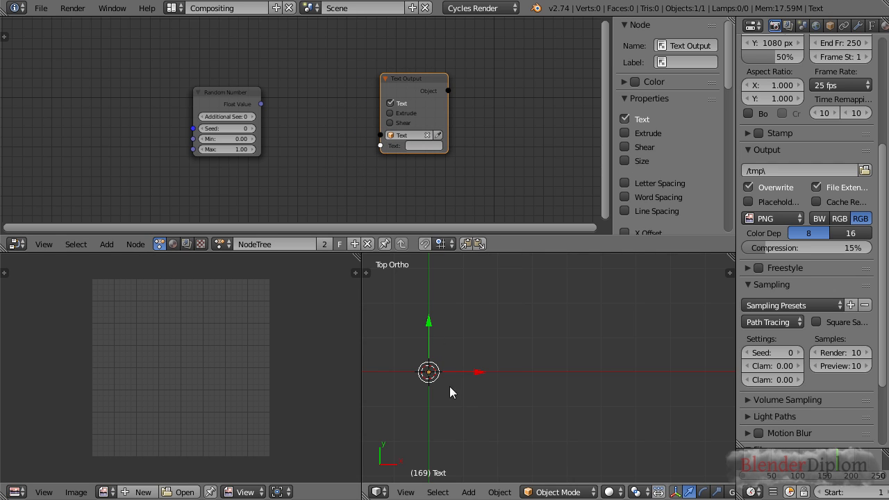
Connect the Random Number's Float Value to the Text Output's Text input and spread the nodes to make room before the output
drag(262, 104, 380, 145)
scroll(502, 409, down, 5)
scroll(502, 409, up, 3)
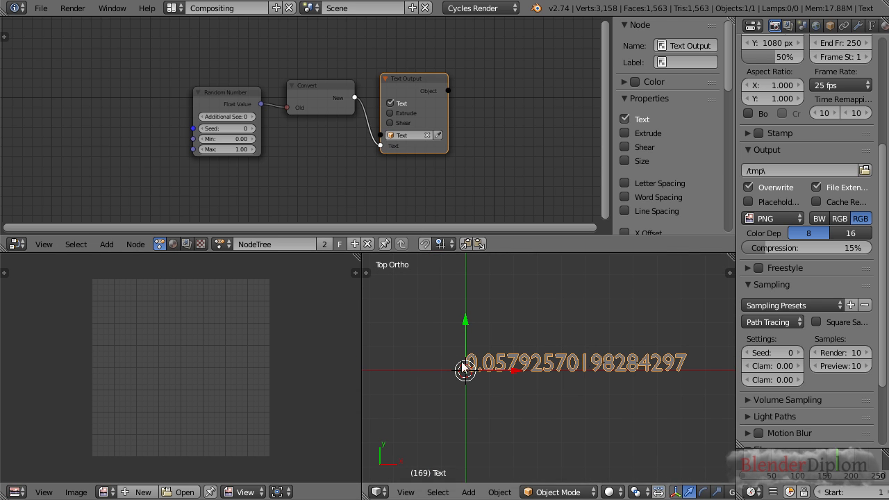
drag(202, 96, 97, 95)
drag(313, 93, 240, 89)
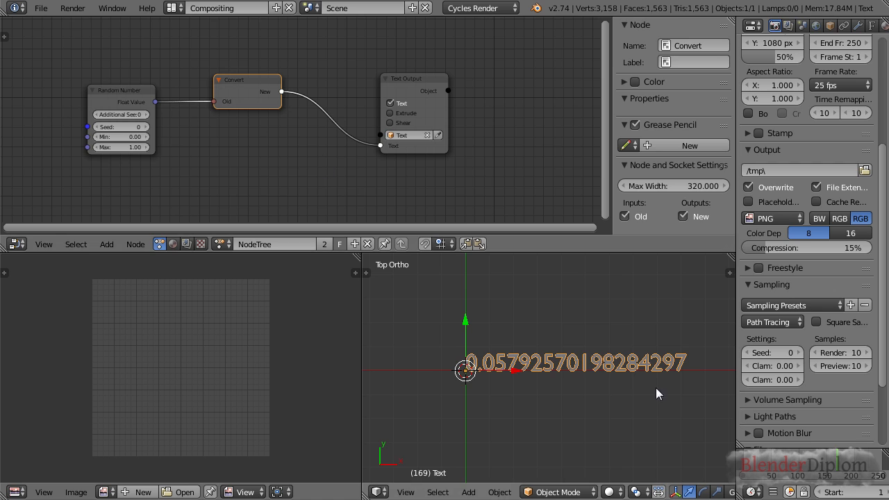
Insert a Trim Text node into the link between the Convert and Text Output nodes
key(shift+a)
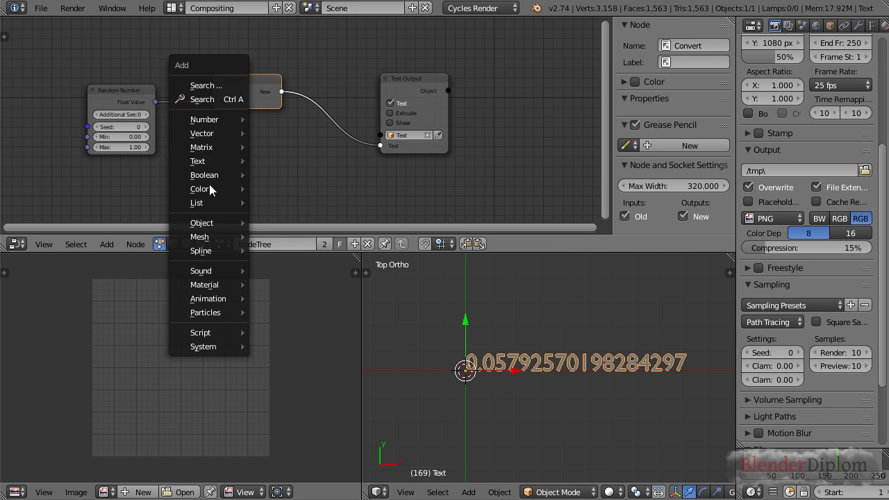
mouse_move(216, 159)
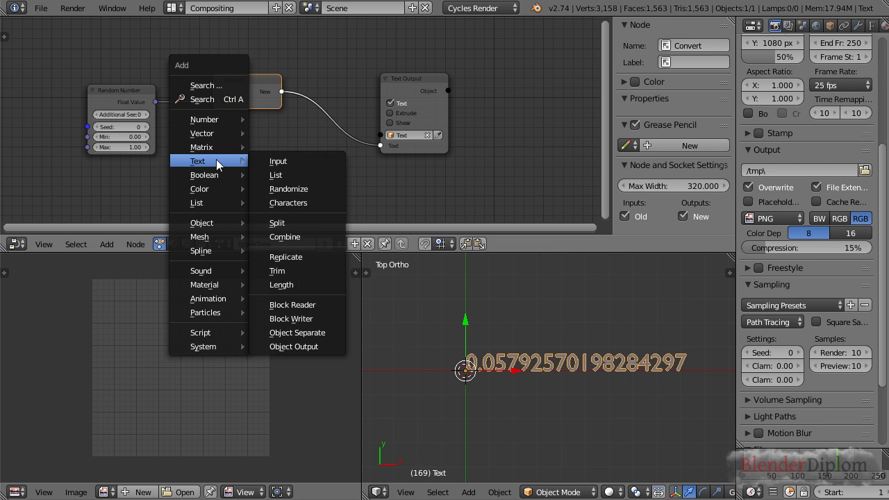
click(296, 271)
click(297, 101)
scroll(330, 100, up, 2)
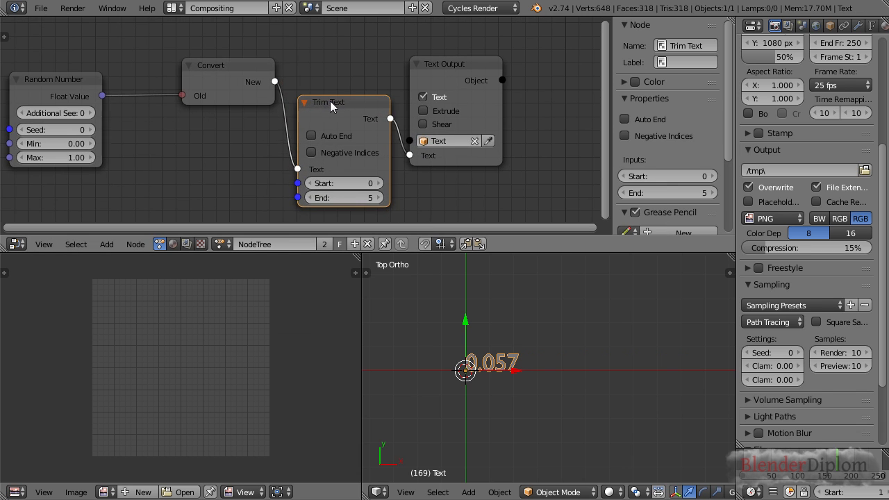
Set the Random Number node's Max value to 10
middle_drag(330, 101, 446, 125)
scroll(464, 354, up, 4)
scroll(464, 355, up, 1)
shift+middle_drag(463, 354, 542, 391)
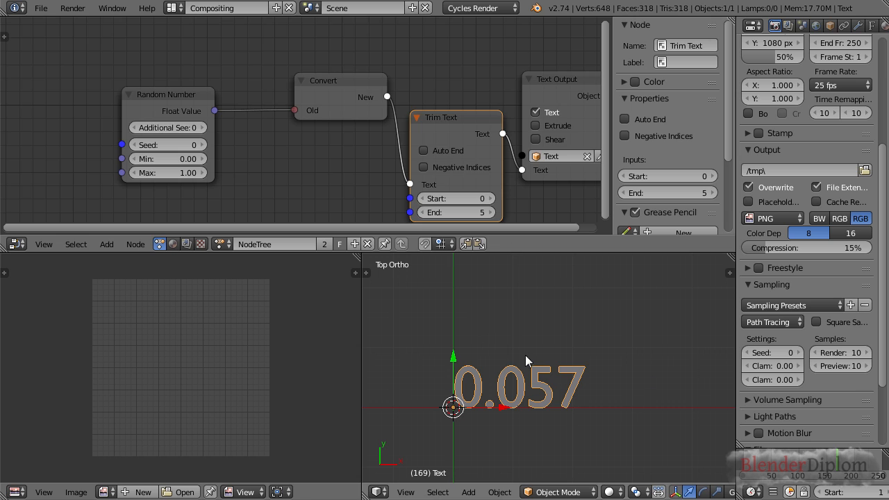
scroll(477, 90, down, 2)
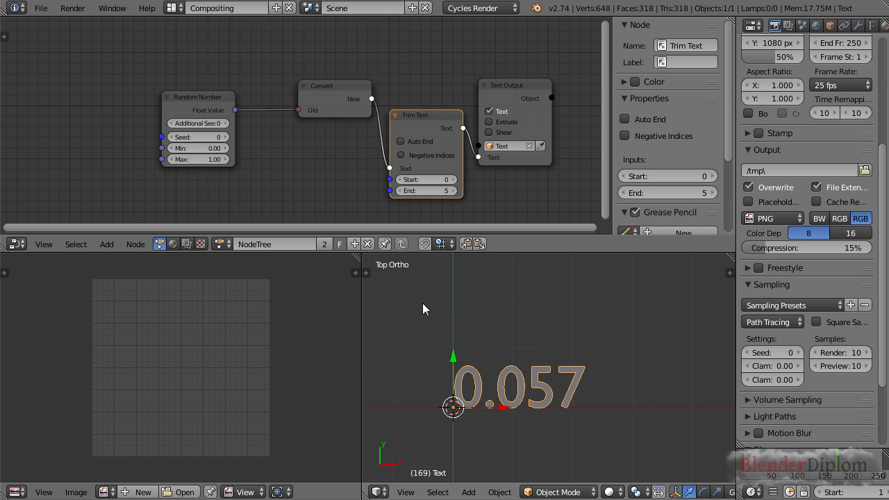
click(195, 159)
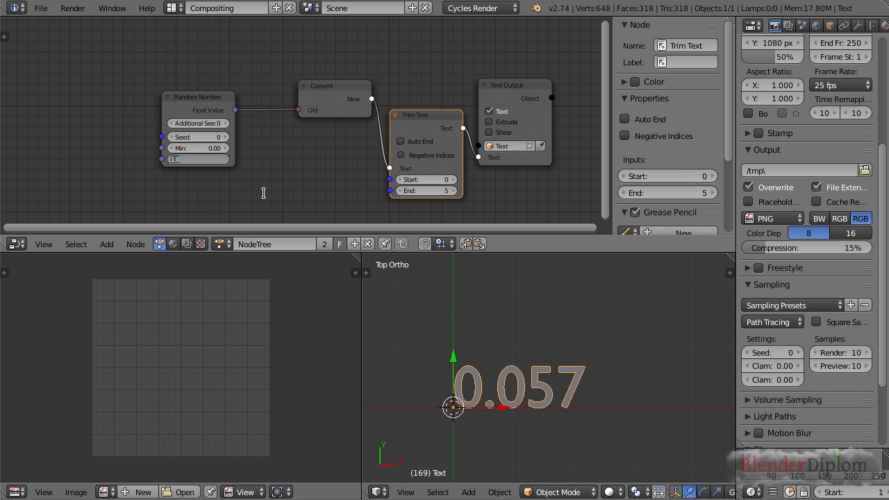
text(10)
key(Return)
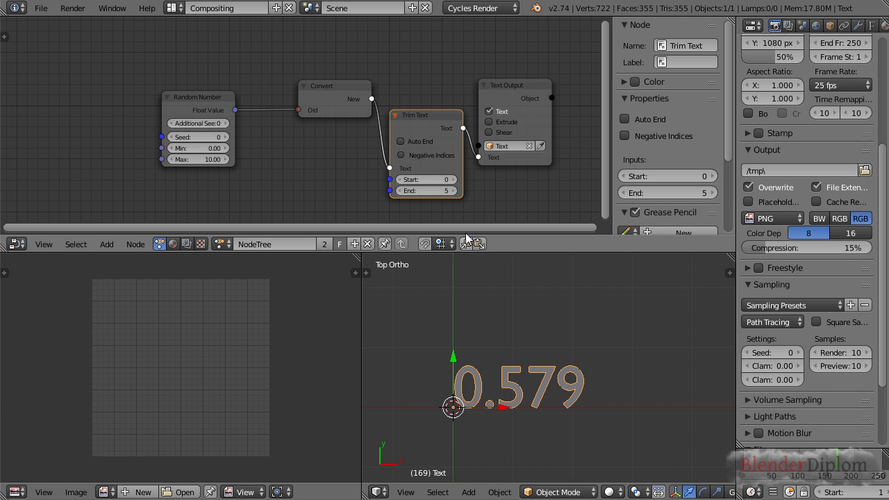
Duplicate the text object and place the copy directly below the original
scroll(466, 195, down, 2)
middle_drag(466, 188, 456, 178)
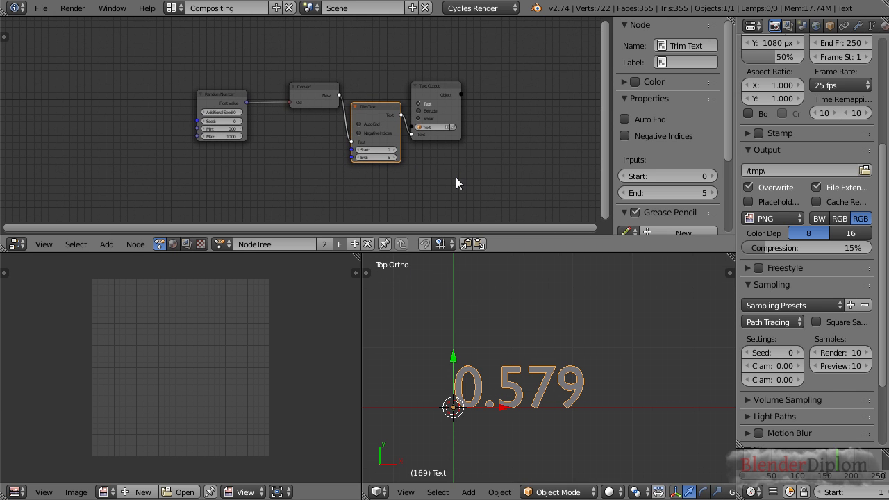
scroll(543, 412, down, 3)
key(shift+d)
right_click(542, 413)
drag(492, 343, 486, 382)
Duplicate the whole chain of four nodes and place the copy below the original chain
key(b)
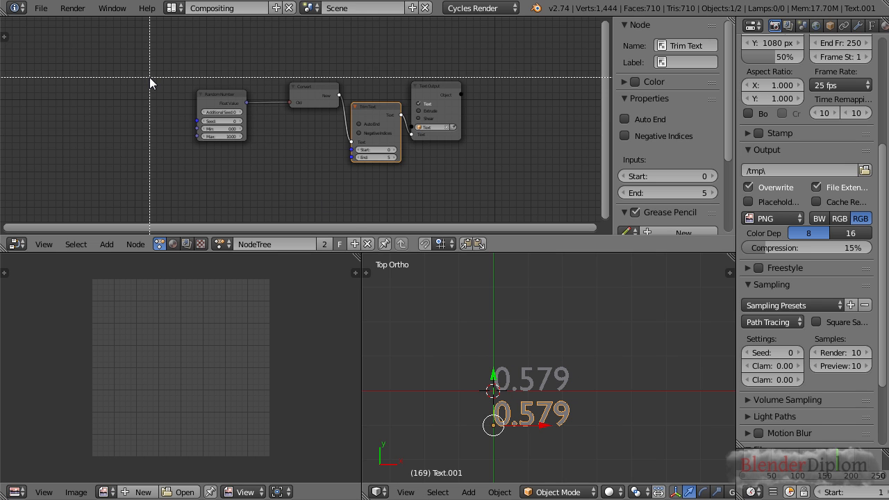
drag(145, 62, 471, 155)
middle_drag(471, 155, 475, 124)
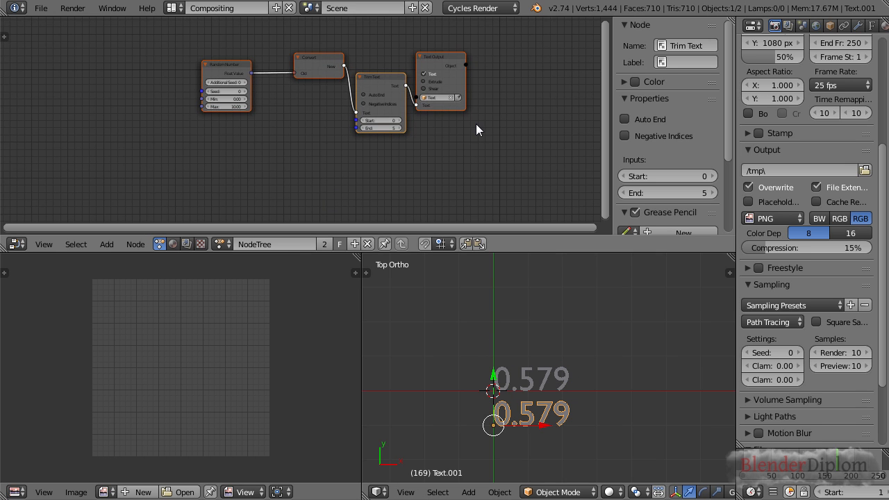
key(shift+d)
click(473, 214)
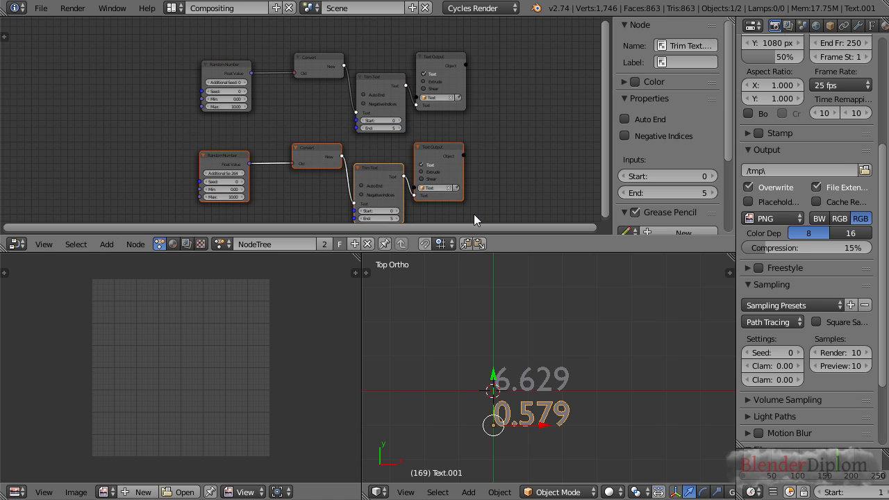
Assign the duplicated text object, Text.001, to the Text Output node of the lower chain
middle_drag(348, 131, 328, 110)
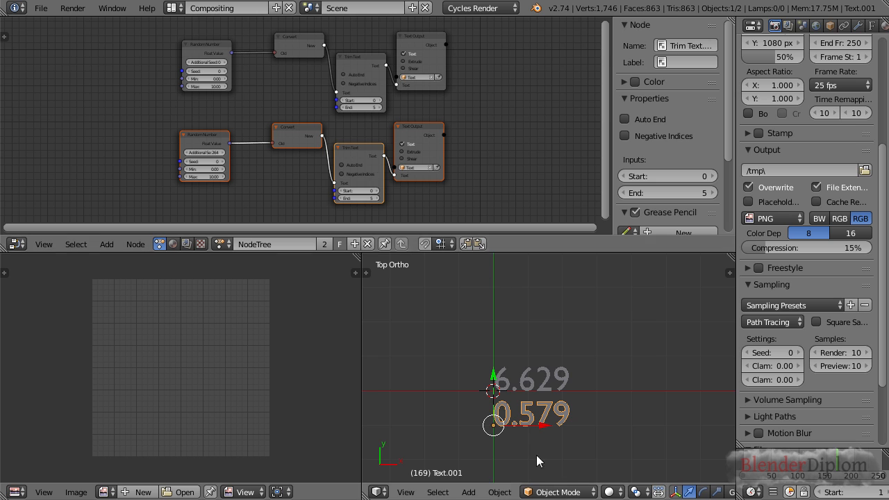
scroll(453, 213, up, 2)
middle_drag(454, 212, 416, 196)
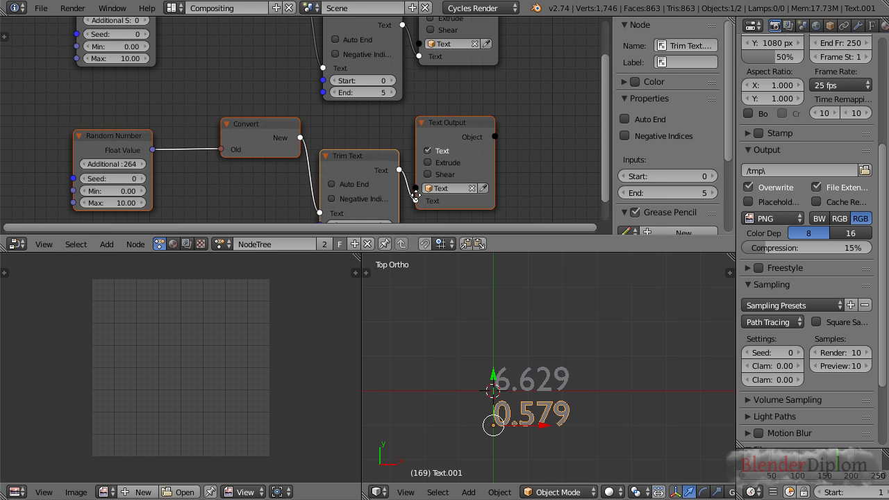
scroll(416, 196, down, 2)
click(458, 180)
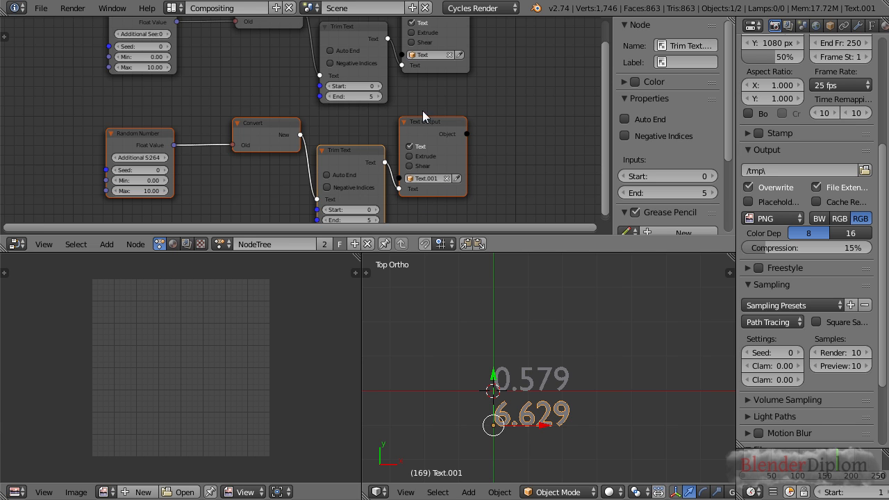
Set the Additional Seed of the lower chain's Random Number node to 0
scroll(450, 174, down, 2)
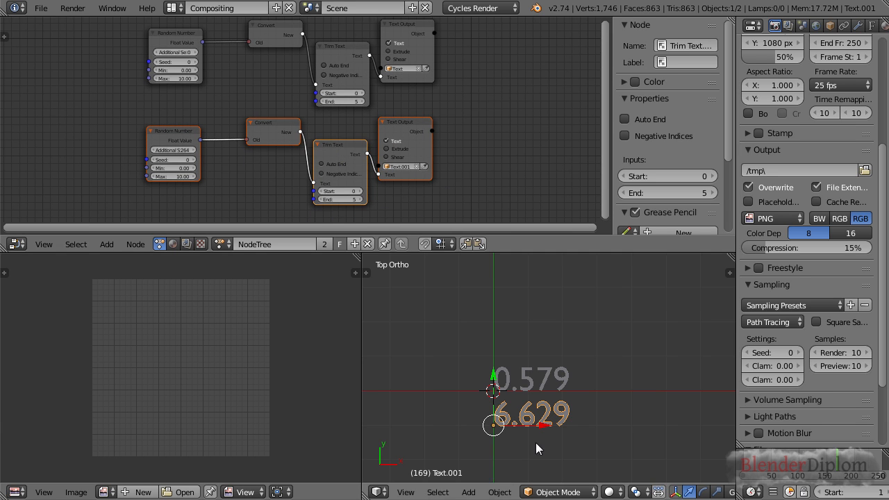
scroll(193, 155, up, 1)
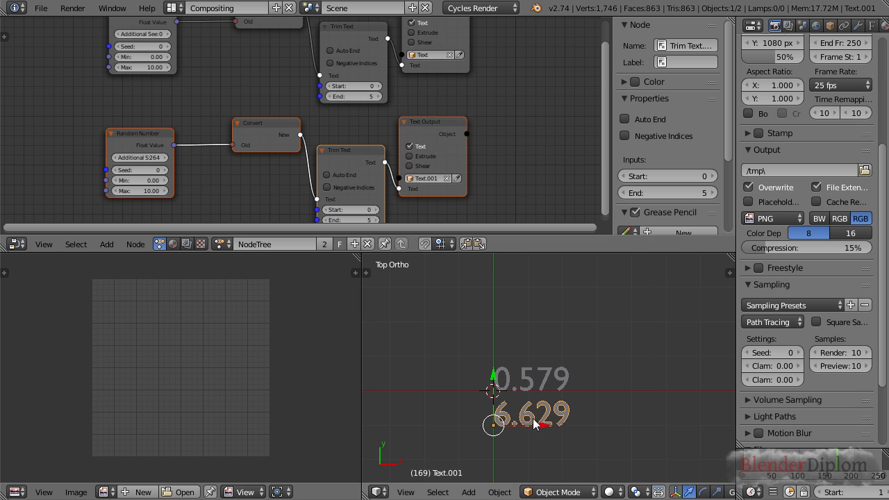
middle_drag(117, 145, 166, 154)
scroll(171, 154, up, 4)
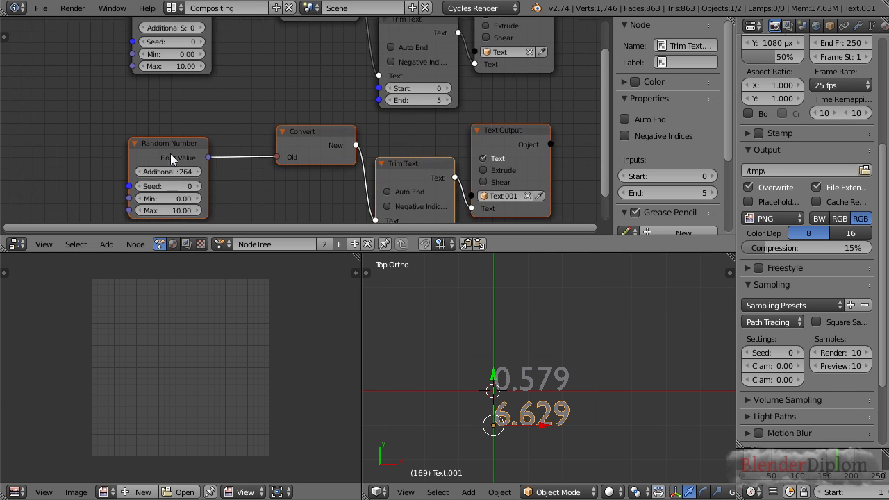
middle_drag(192, 116, 199, 133)
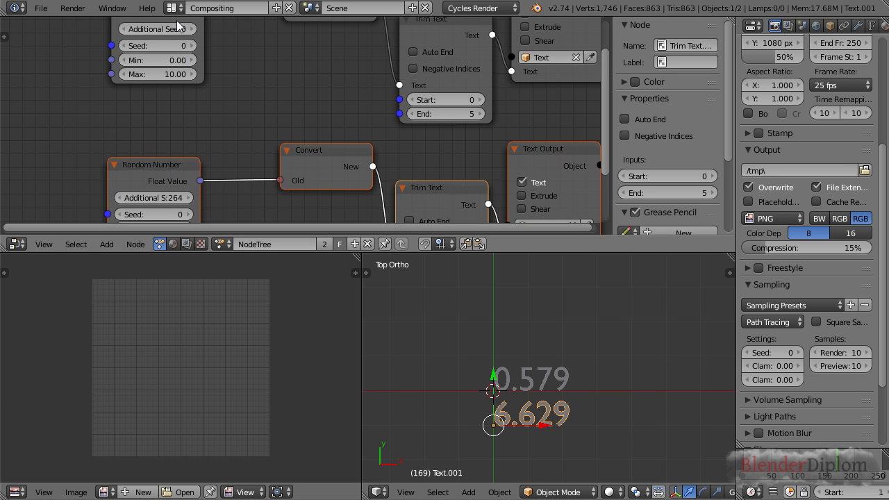
click(162, 200)
text(0)
key(Return)
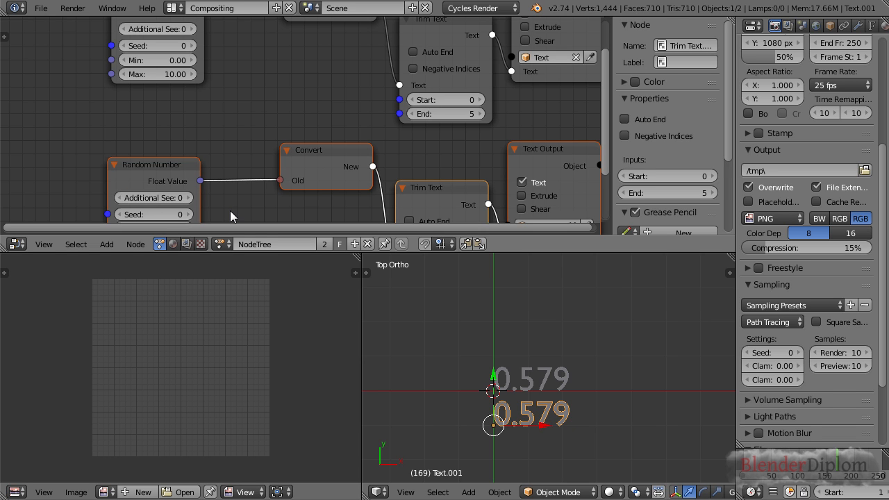
Compare the two text objects' numbers and select the lower chain's Random Number node
scroll(298, 118, down, 5)
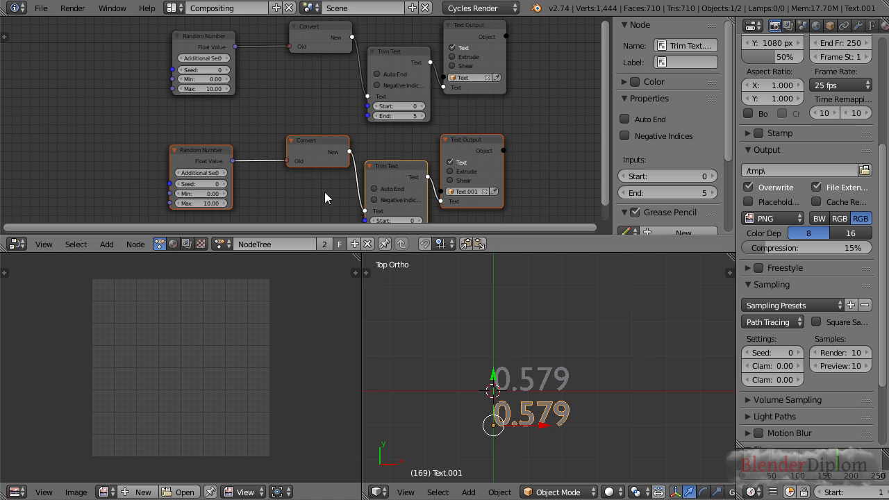
right_click(544, 384)
right_click(561, 398)
right_click(212, 156)
scroll(282, 182, down, 1)
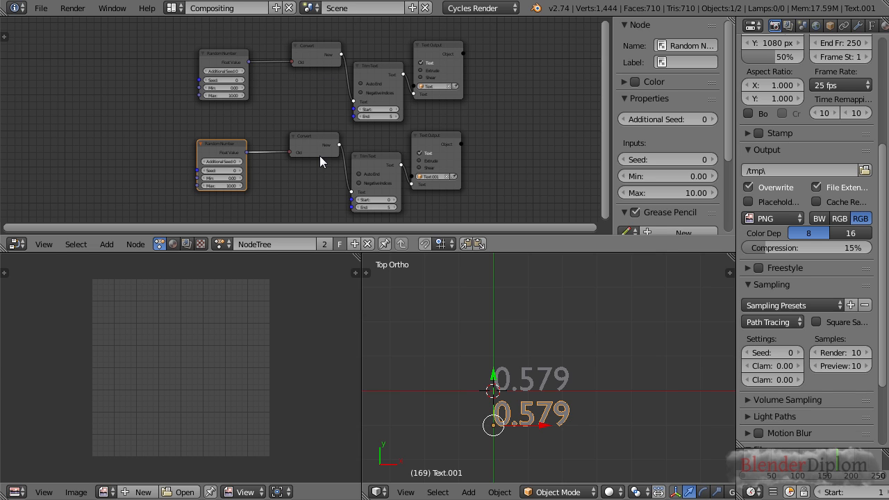
Switch to the Wikipedia article, examine the middle digits picked in each squaring iteration under Beispiel, and return to Blender
key(alt+Tab)
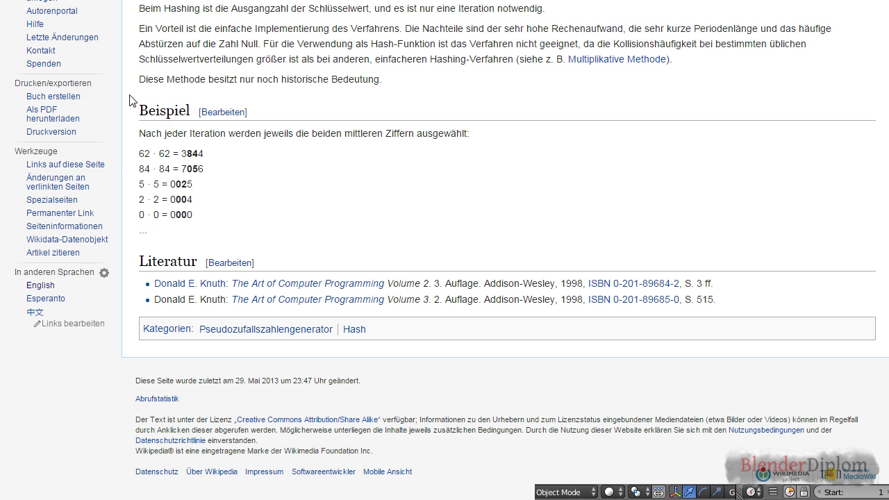
drag(139, 153, 201, 227)
click(240, 224)
drag(187, 154, 200, 154)
click(221, 161)
drag(190, 153, 201, 154)
click(207, 185)
drag(188, 171, 199, 171)
click(219, 187)
key(alt+Tab)
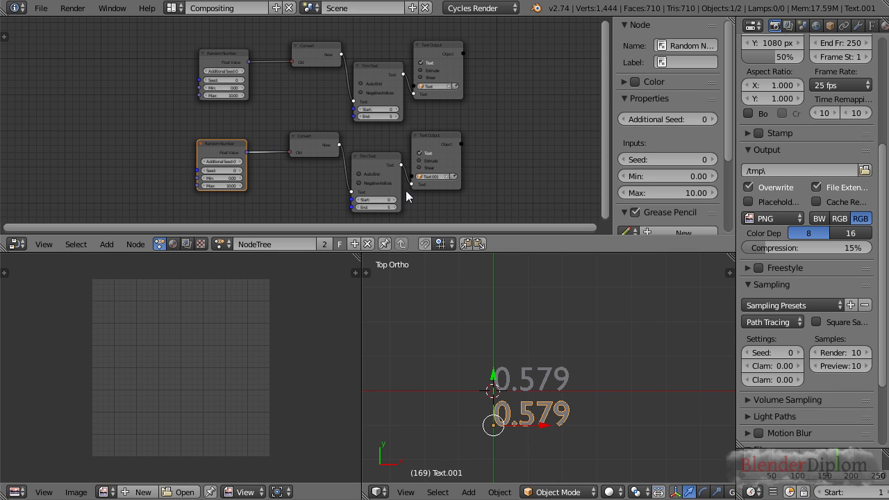
Step the upper Random Number node's Seed through several values, ending at 4, and compare the text objects
shift+middle_drag(549, 391, 542, 349)
scroll(559, 379, up, 2)
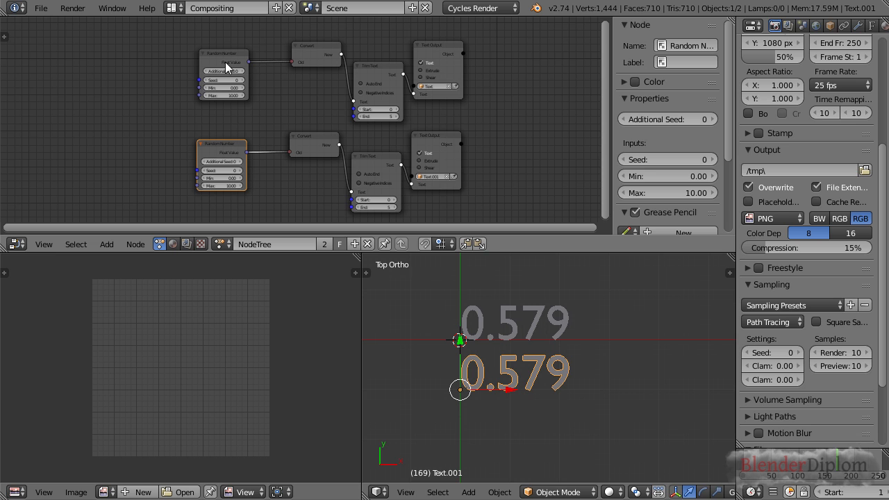
scroll(226, 79, up, 2)
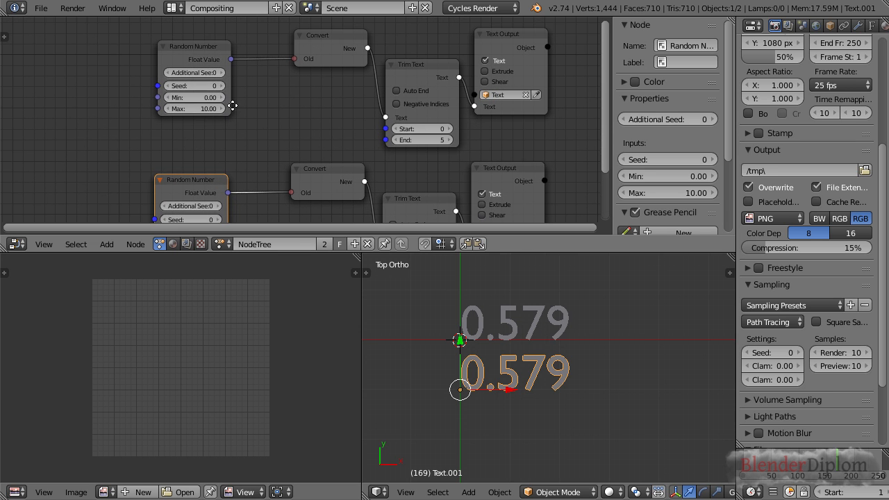
click(221, 86)
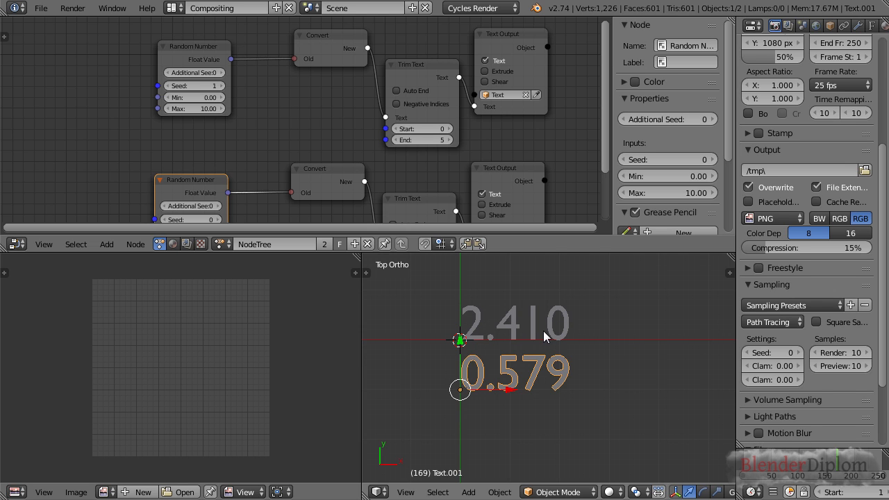
click(223, 88)
click(223, 87)
click(223, 87)
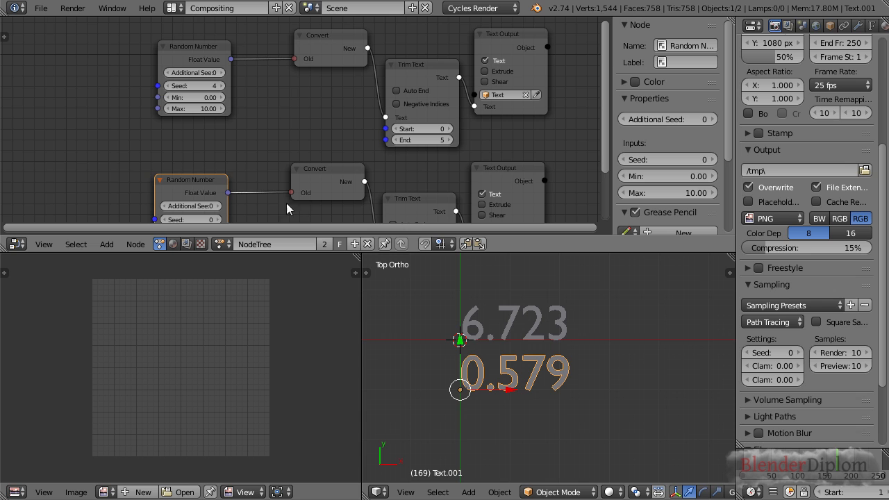
click(171, 87)
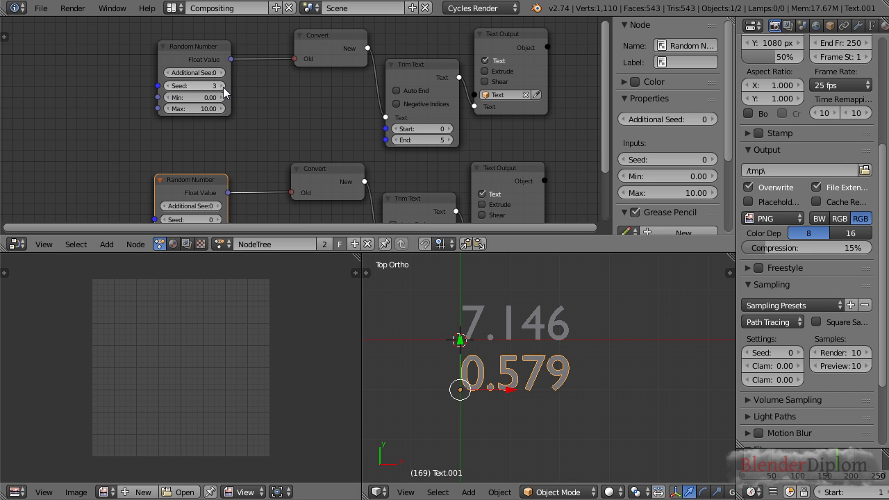
click(223, 87)
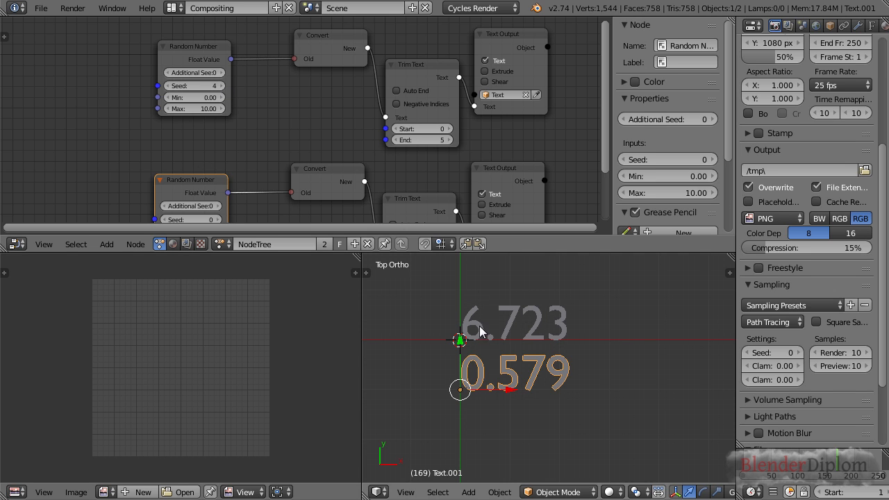
Raise the Additional Seed of the lower chain's Random Number node to 5
middle_drag(295, 191, 312, 137)
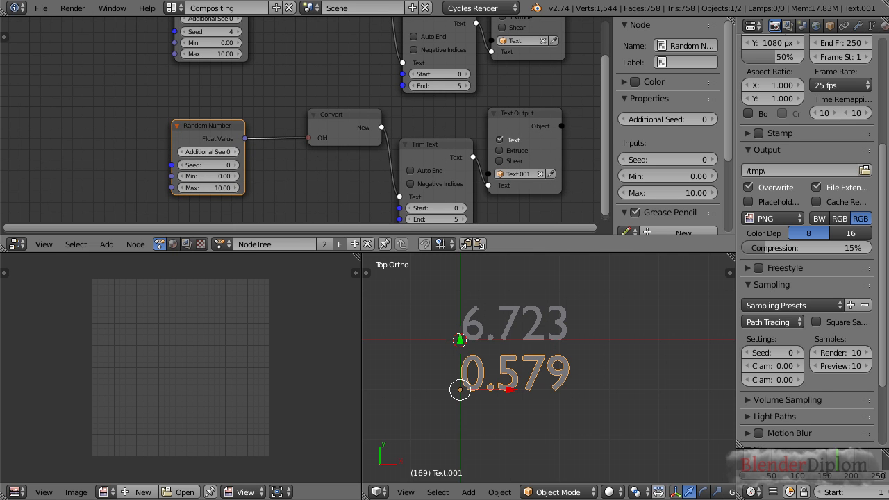
click(237, 151)
click(236, 151)
click(237, 152)
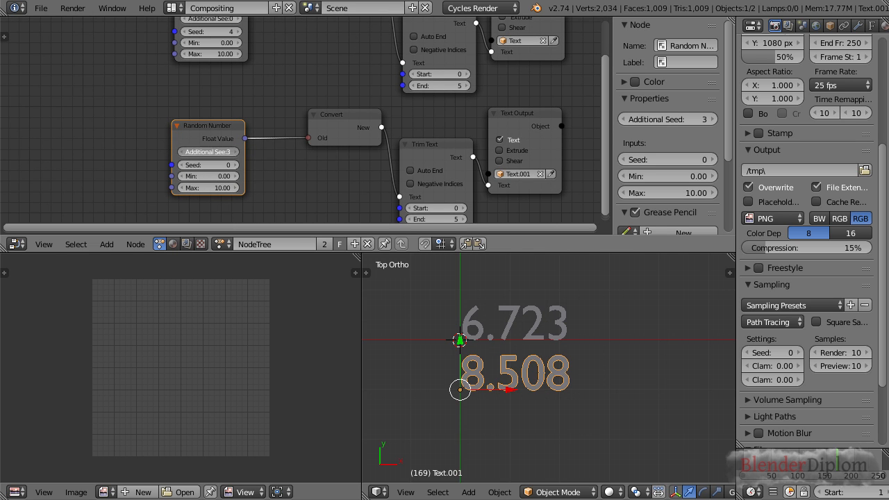
click(236, 151)
click(237, 151)
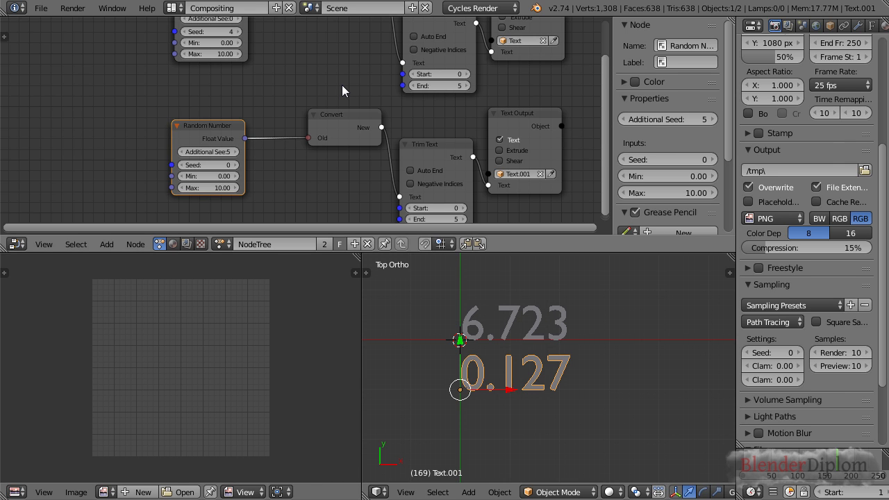
Select the upper Random Number node and examine its Additional Seed field and its Seed input socket
middle_drag(342, 84, 328, 106)
scroll(328, 106, down, 2)
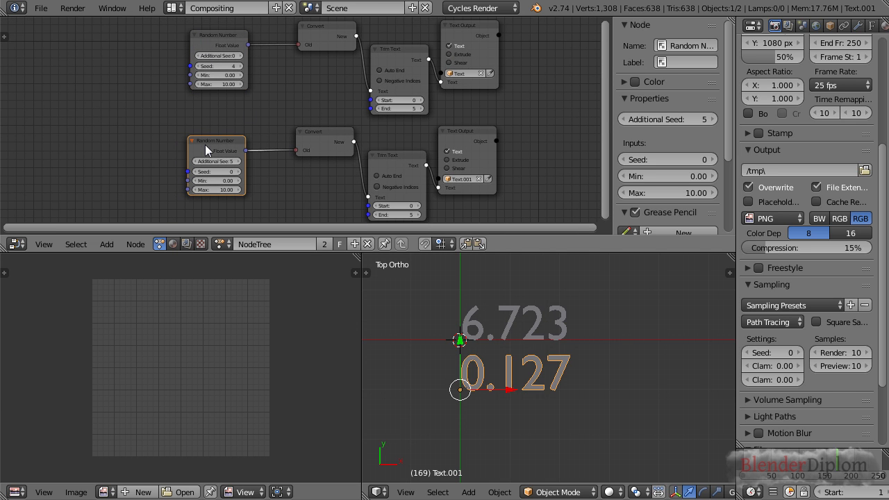
click(210, 43)
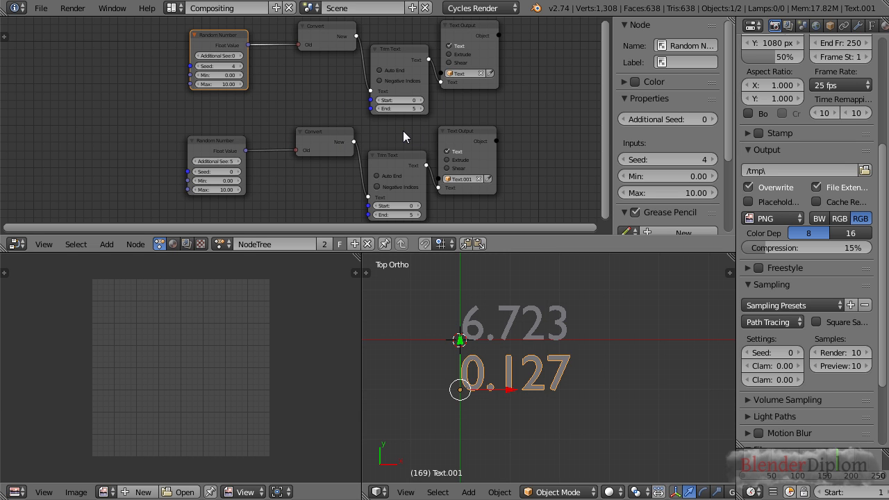
scroll(273, 85, up, 2)
scroll(265, 83, up, 2)
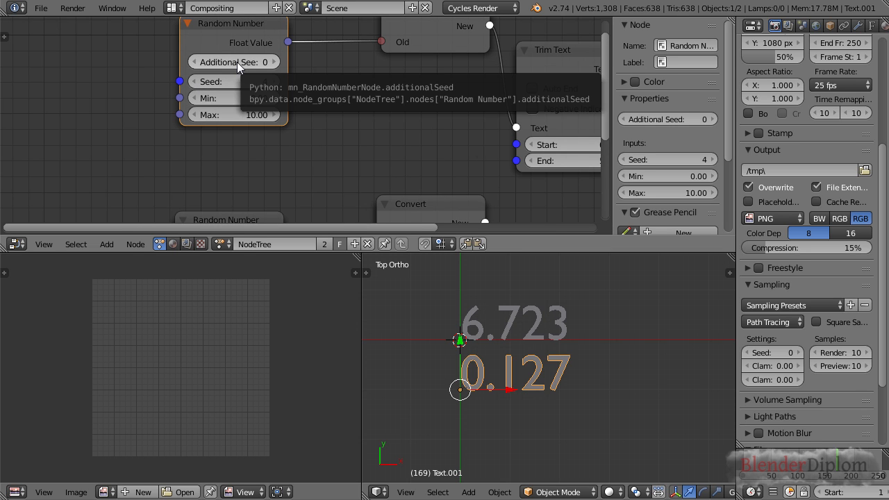
scroll(237, 62, down, 2)
scroll(237, 62, up, 1)
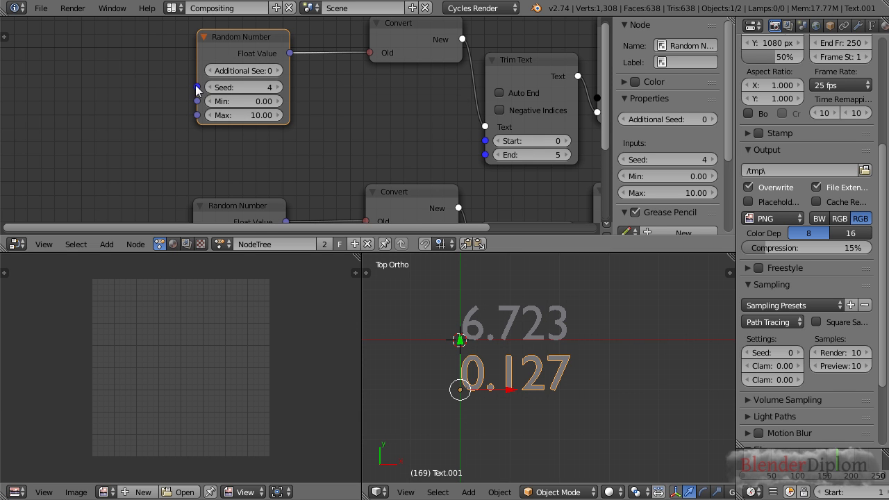
scroll(242, 114, down, 2)
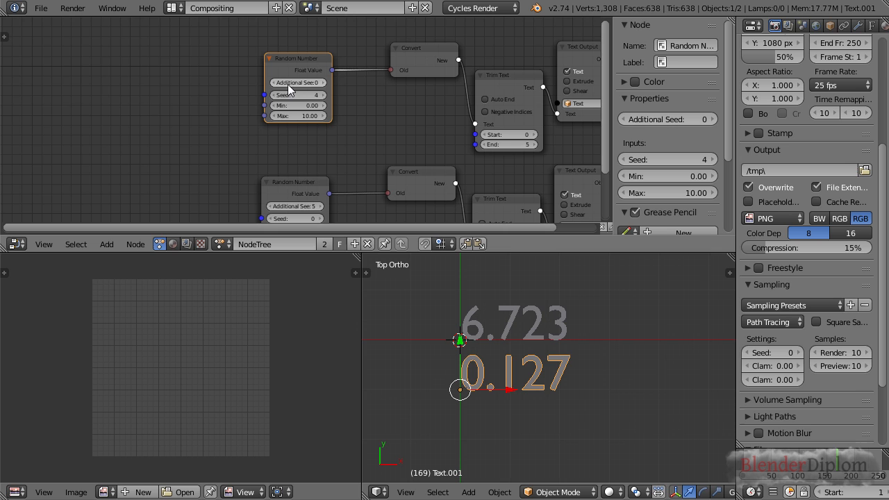
key(shift+a)
mouse_move(163, 88)
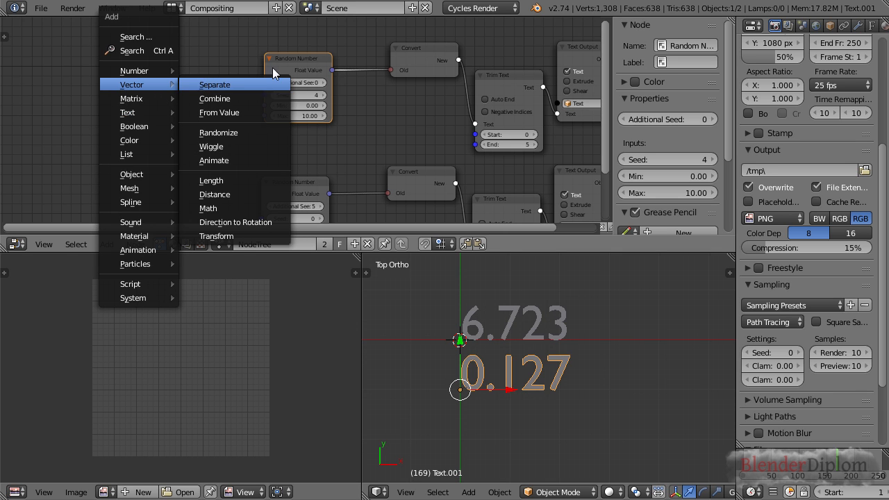
scroll(379, 99, up, 3)
middle_drag(349, 110, 341, 113)
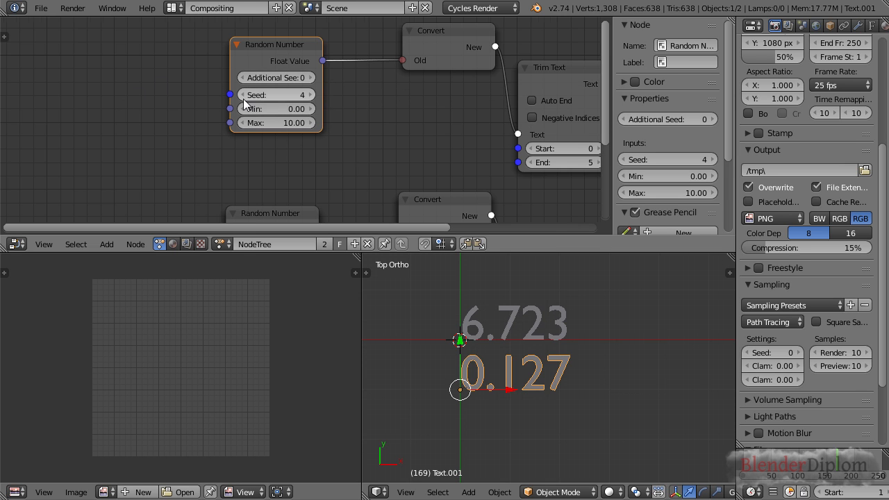
scroll(243, 99, down, 2)
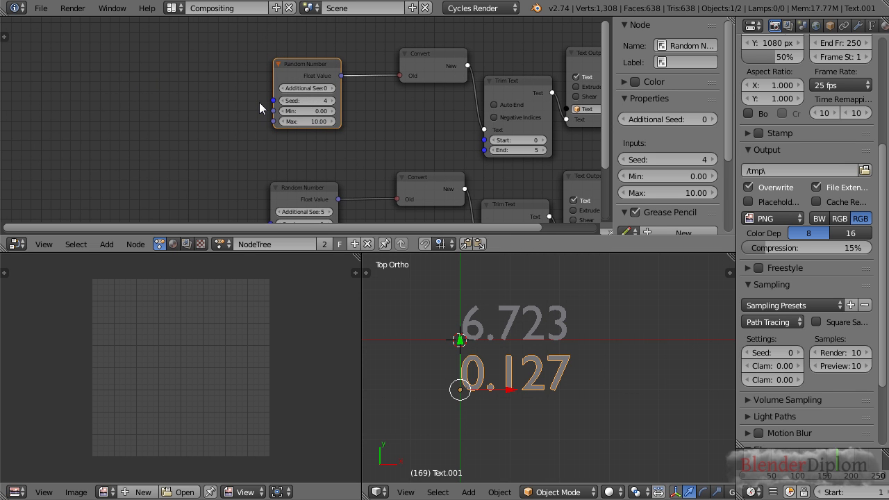
Set the Seed of the upper Random Number node to 7
scroll(261, 108, up, 2)
click(334, 94)
click(360, 91)
drag(339, 96, 344, 96)
scroll(339, 96, down, 2)
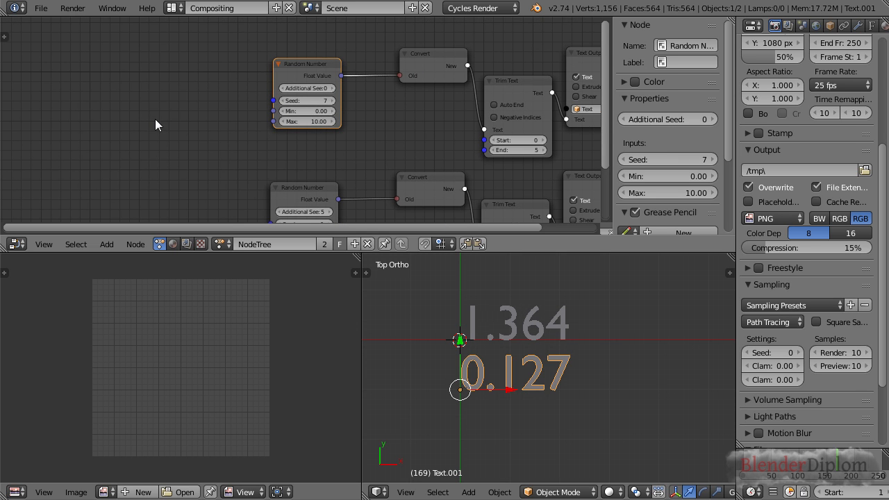
Add a Time Info node with its Frame output feeding the upper Random Number node's Seed, and scrub the timeline to frame 138
key(shift+a)
mouse_move(129, 252)
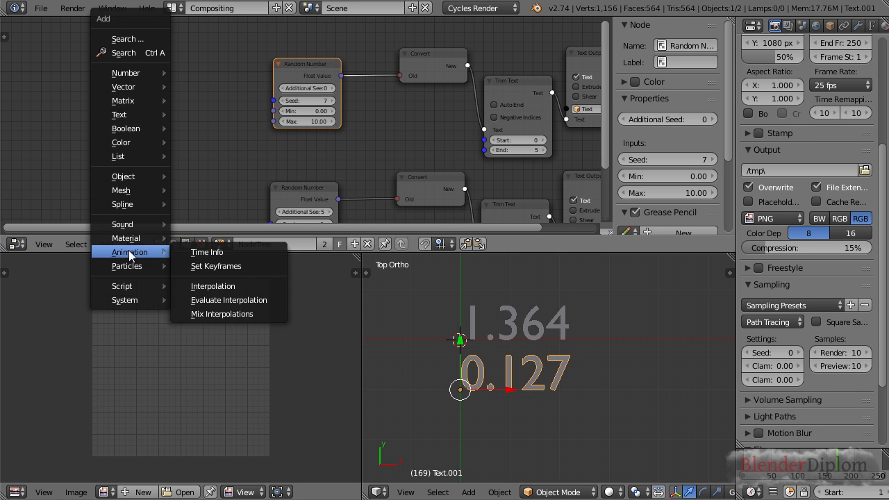
click(208, 253)
drag(171, 101, 273, 100)
mouse_move(825, 474)
mouse_down()
mouse_move(800, 480)
mouse_move(821, 480)
mouse_up()
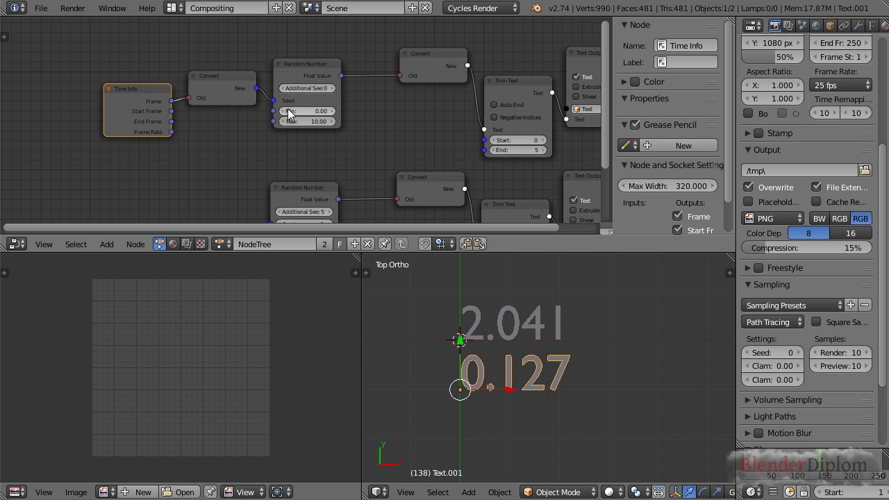
Move the Time Info and Convert nodes farther away from the upper Random Number node
scroll(303, 115, up, 2)
middle_drag(3, 88, 82, 111)
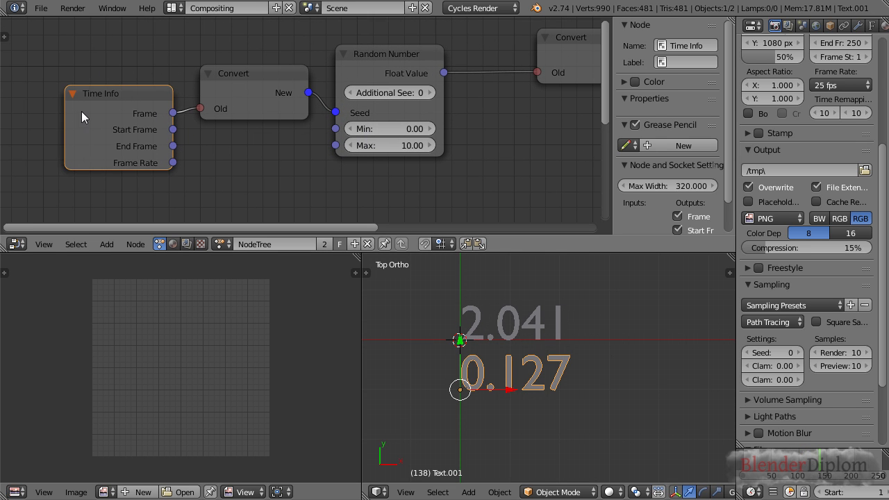
drag(81, 111, 44, 110)
click(273, 86)
Reset the Additional Seed of the lower chain's Random Number node to 0
scroll(306, 115, down, 2)
middle_drag(337, 144, 281, 58)
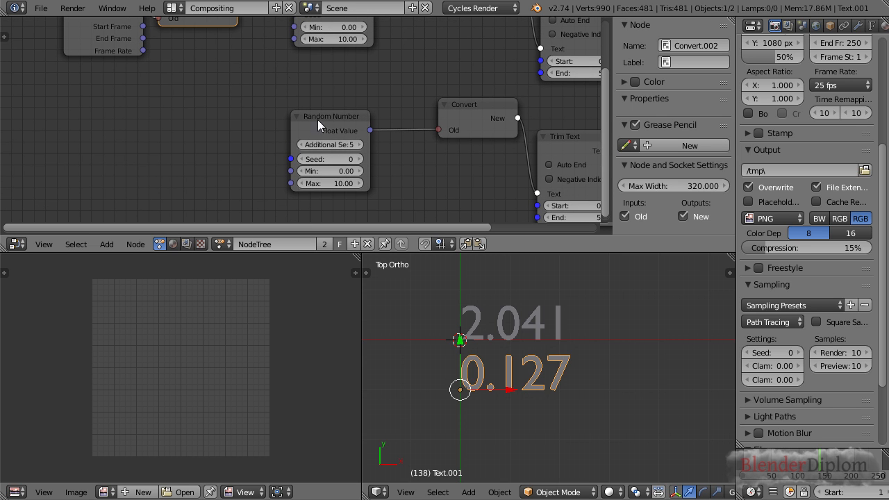
middle_drag(318, 120, 317, 156)
click(330, 157)
click(339, 171)
text(0)
key(Return)
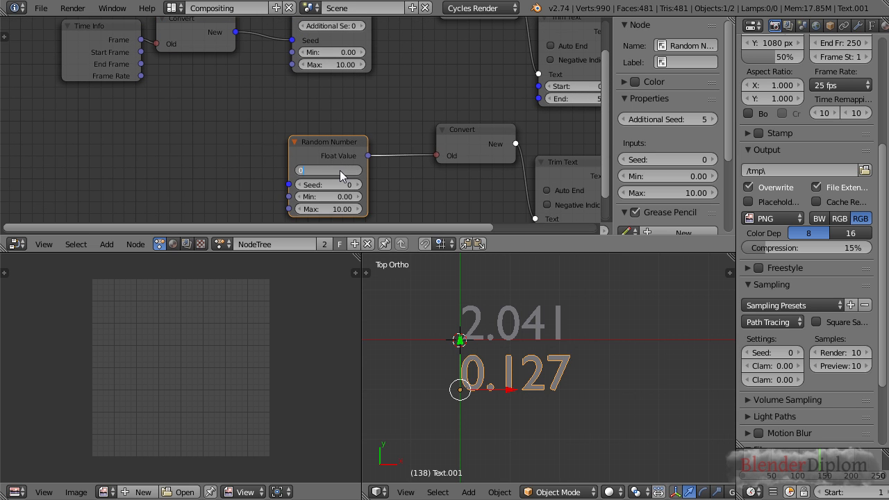
Connect the frame Convert node's output to the lower Random Number node's Seed as well, and scrub the timeline to frame 152
scroll(270, 73, down, 1)
drag(249, 51, 292, 171)
mouse_move(818, 466)
mouse_down()
mouse_move(806, 469)
mouse_move(826, 473)
mouse_up()
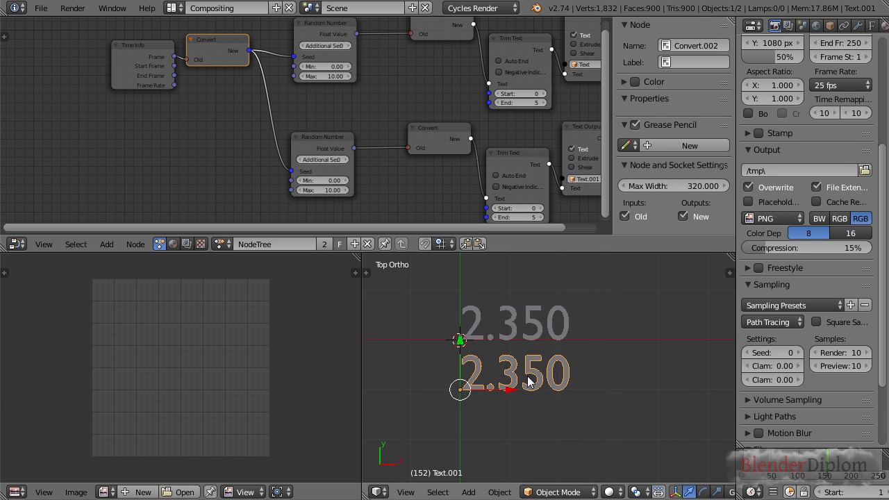
Set the lower Random Number node's Additional Seed to 1
click(340, 158)
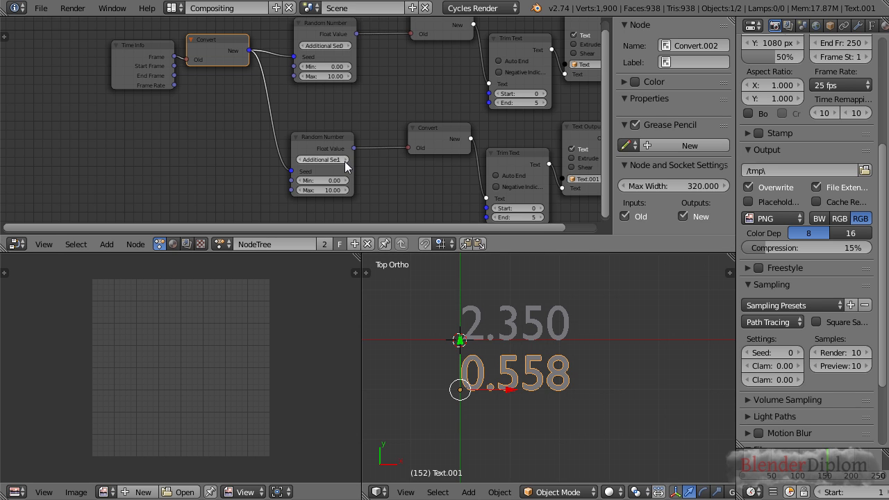
Move the frame Convert node and the Time Info node down so they sit midway between the two chains
middle_drag(340, 158, 336, 169)
drag(217, 61, 219, 126)
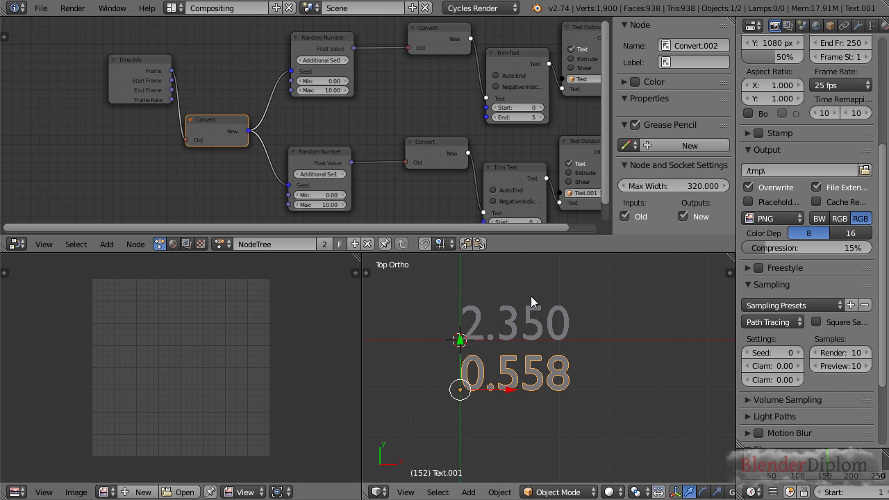
scroll(441, 166, up, 2)
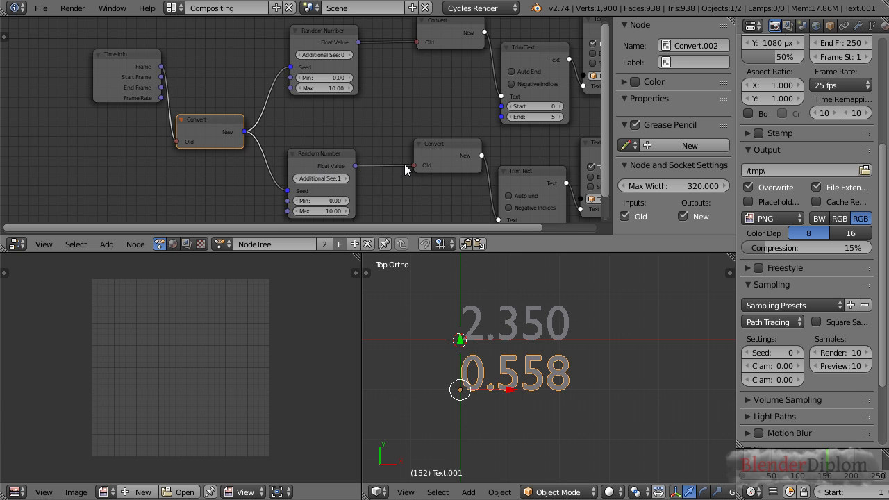
scroll(404, 164, down, 2)
middle_drag(404, 166, 392, 159)
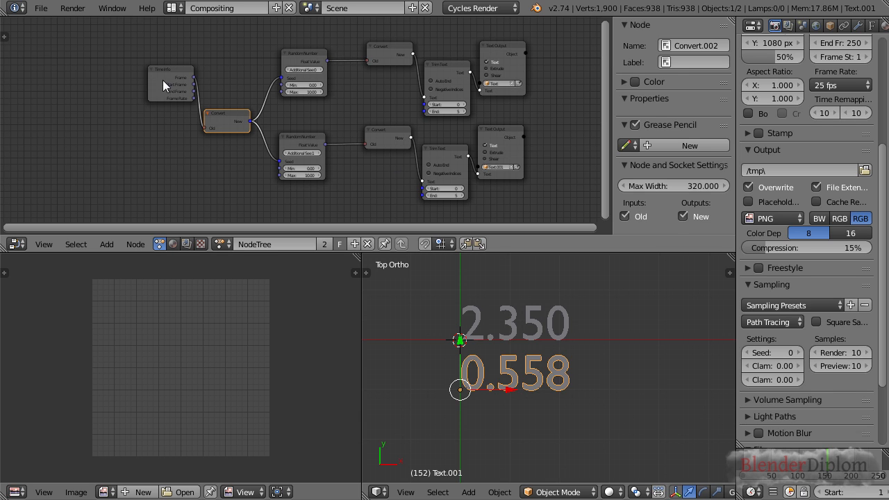
drag(163, 80, 153, 130)
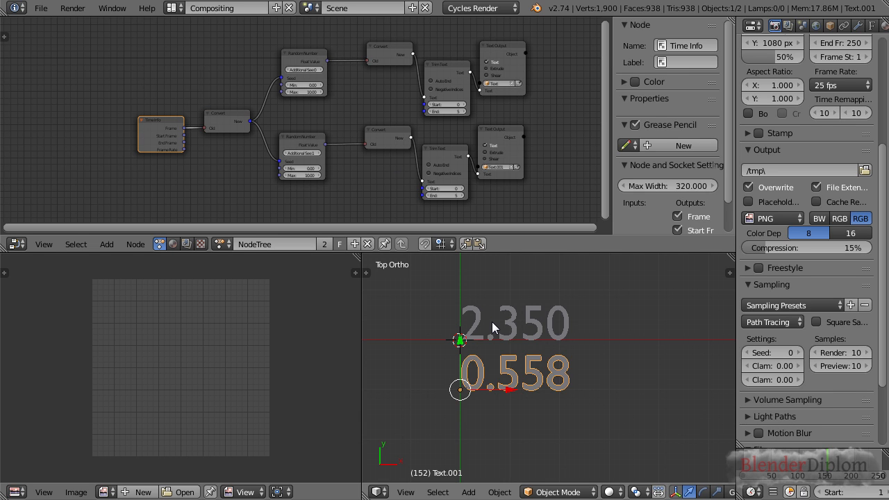